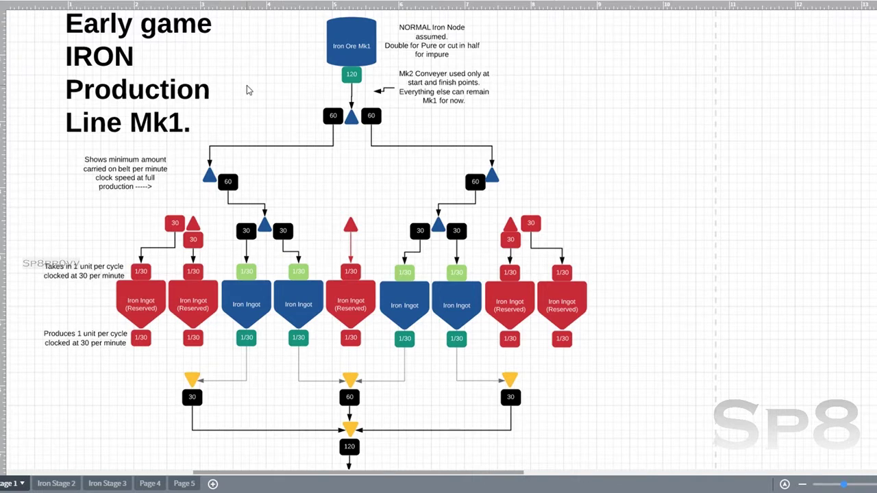
# - Examine the Mk1 production line from the iron ore node through the splitters and ingot smelters to Storage Mk1
pyautogui.moveTo(246, 86); pyautogui.dragTo(242, 98)
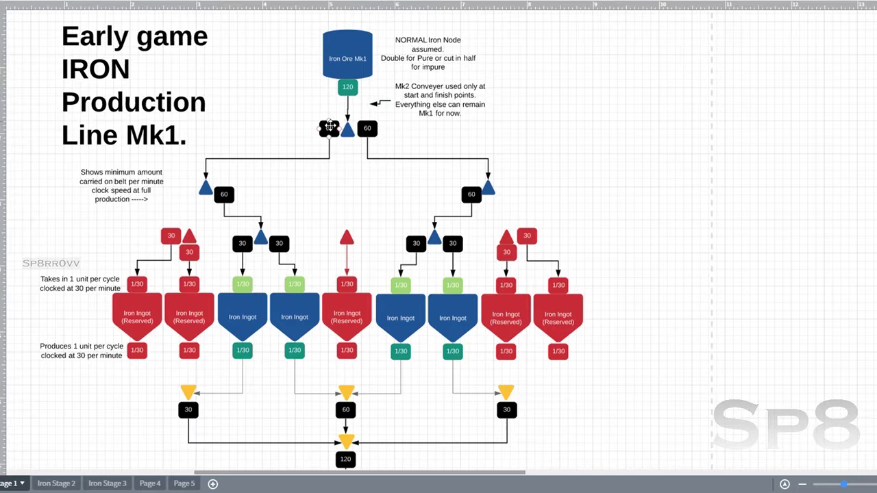
pyautogui.click(368, 128)
pyautogui.click(359, 145)
pyautogui.scroll(-5, 268, 293)
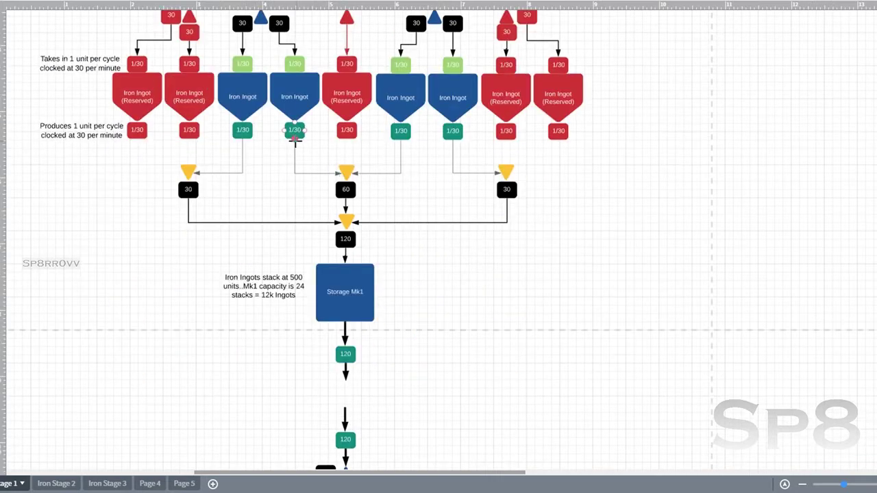
pyautogui.click(294, 93)
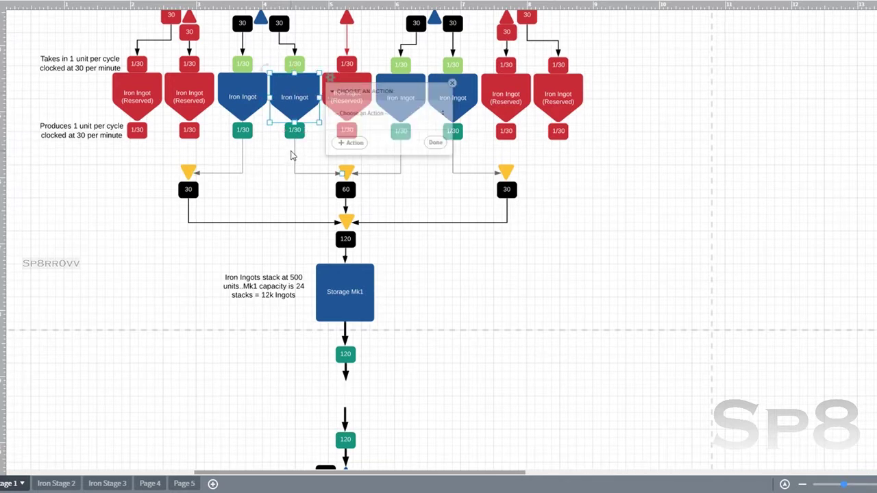
pyautogui.click(292, 155)
pyautogui.click(284, 157)
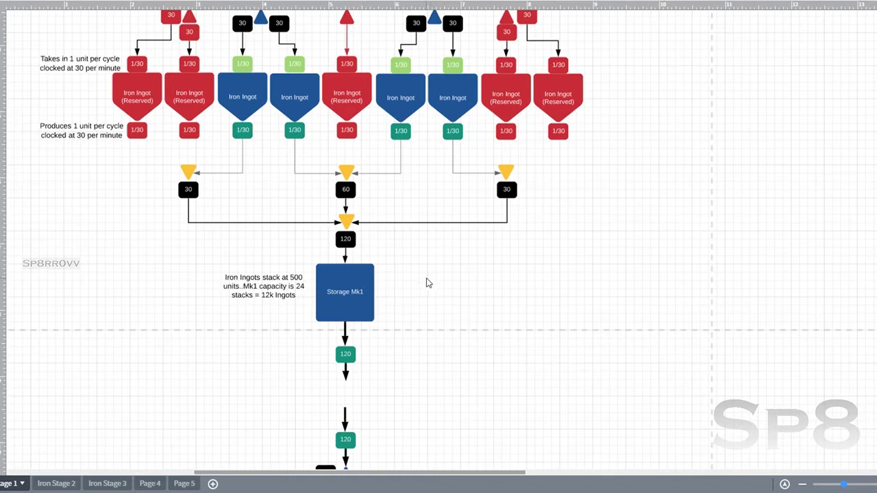
pyautogui.moveTo(425, 278); pyautogui.dragTo(394, 300)
pyautogui.scroll(-3, 395, 298)
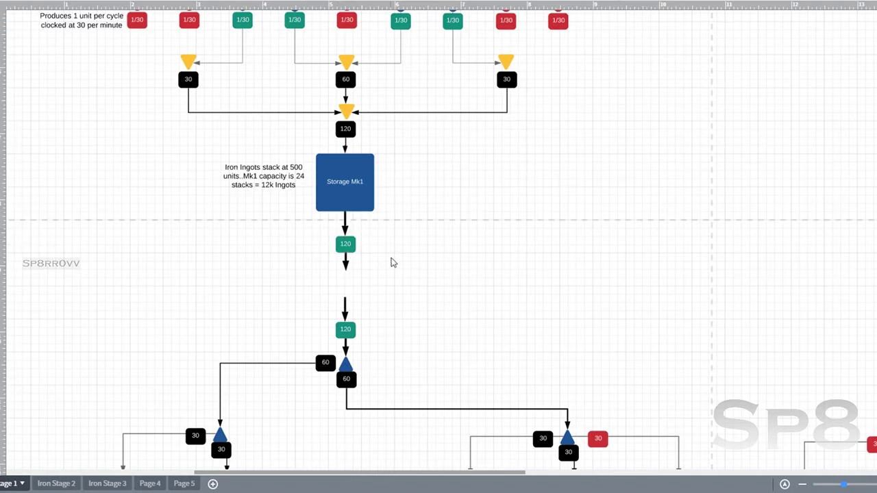
# - Examine the branches below Storage Mk1 through the iron rod and screw machines to the Rods, Screws and Plates storage, including the pair feeding Plates
pyautogui.scroll(-4, 393, 263)
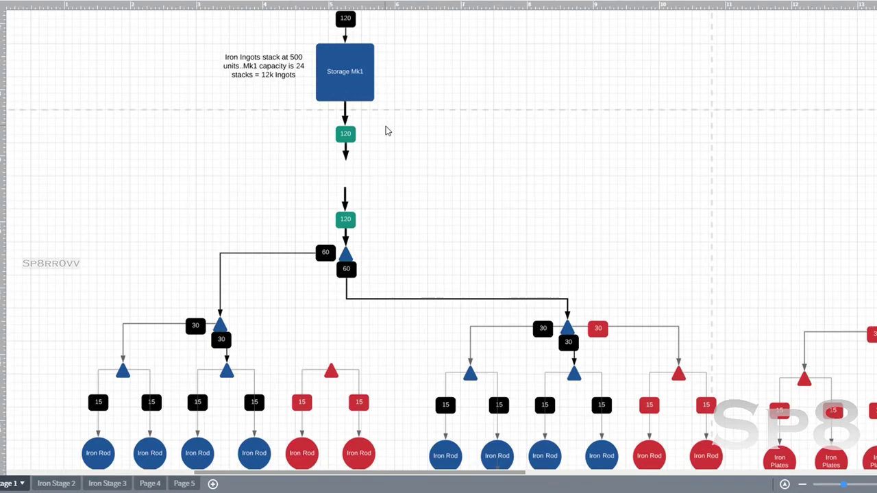
pyautogui.scroll(4, 387, 130)
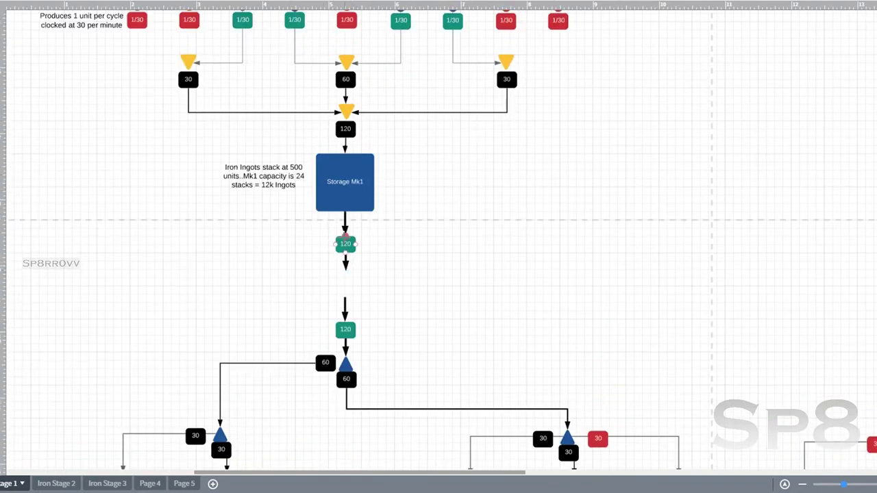
pyautogui.scroll(-4, 378, 306)
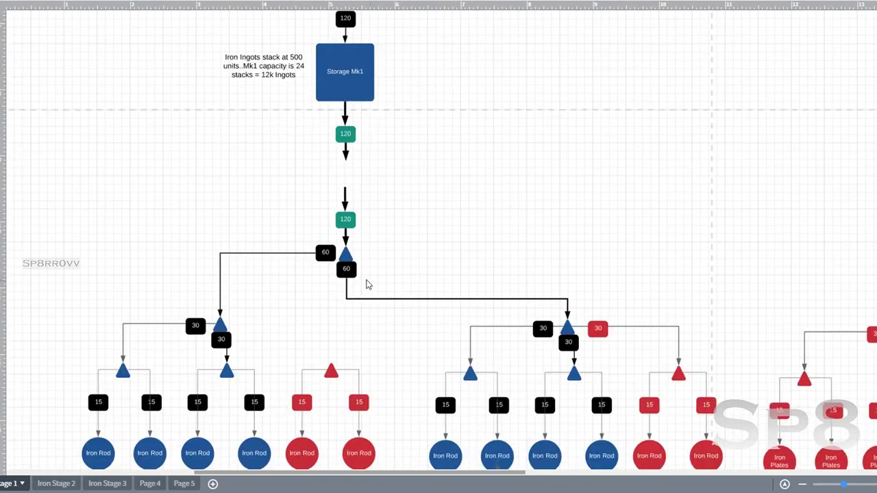
pyautogui.scroll(-2, 364, 288)
pyautogui.scroll(-4, 376, 290)
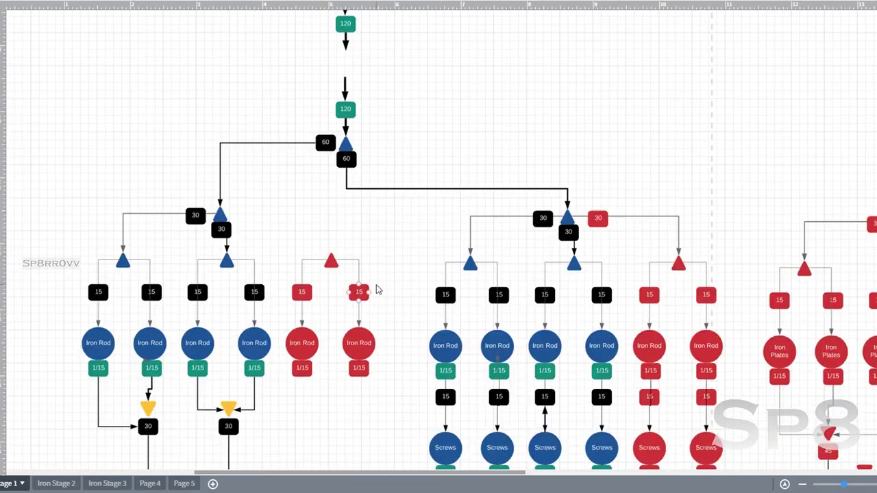
pyautogui.scroll(-2, 376, 290)
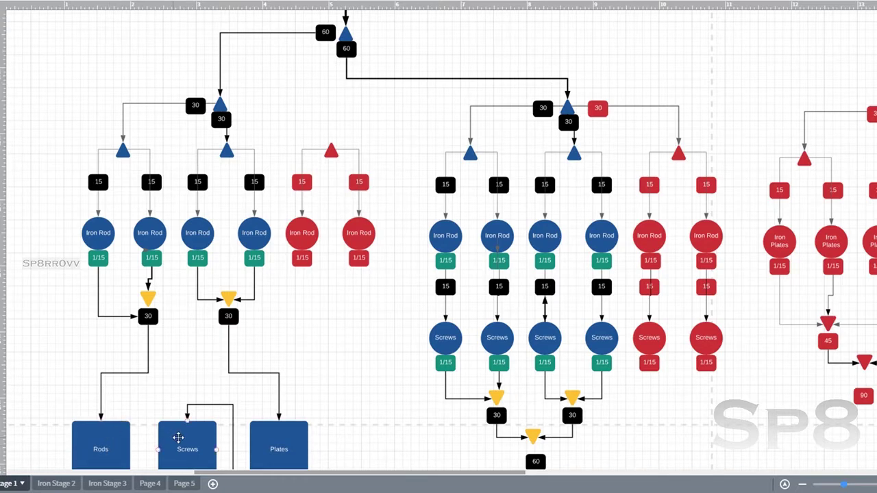
pyautogui.click(267, 429)
pyautogui.scroll(-3, 354, 315)
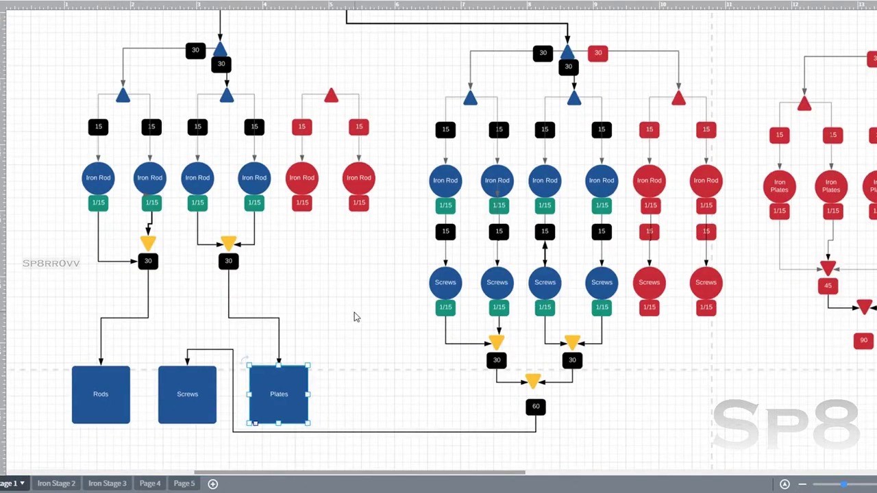
pyautogui.scroll(4, 354, 315)
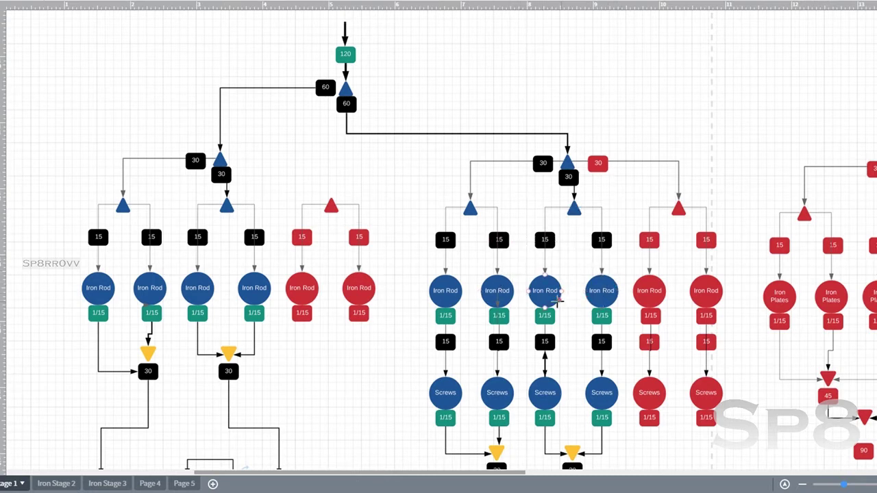
pyautogui.scroll(-2, 461, 339)
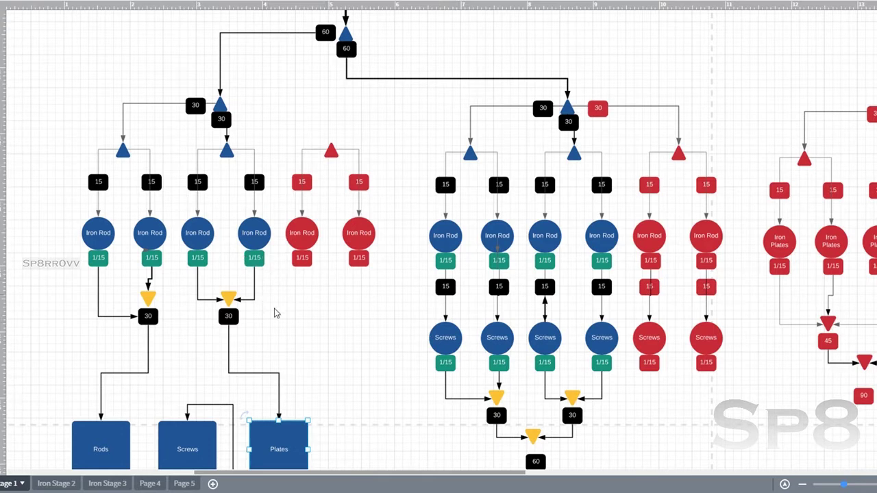
pyautogui.moveTo(283, 305); pyautogui.dragTo(180, 144)
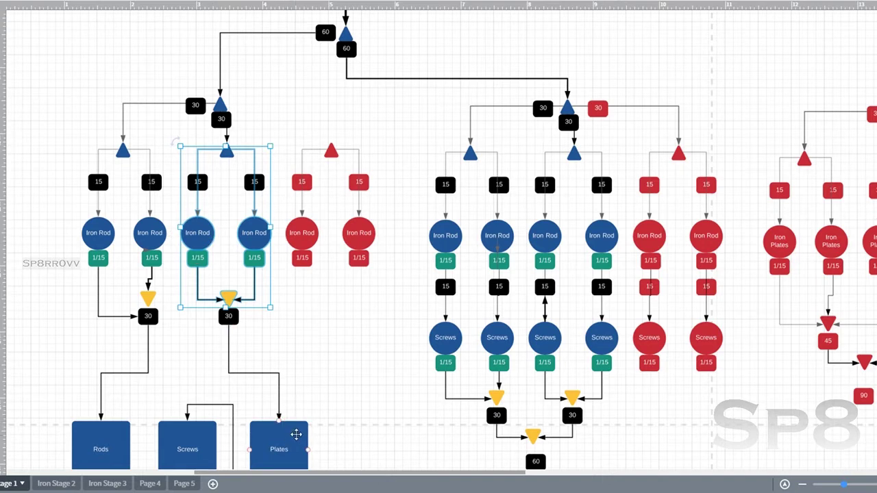
pyautogui.scroll(-1, 300, 370)
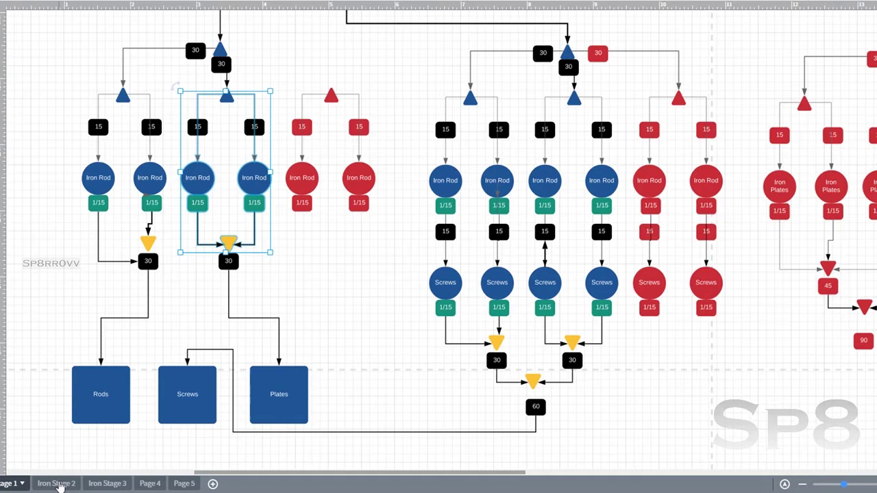
# - Open the Iron Stage 2 page and examine the Mk2 line from the iron ore node through the ingot smelters to Storage Mk2
pyautogui.click(59, 484)
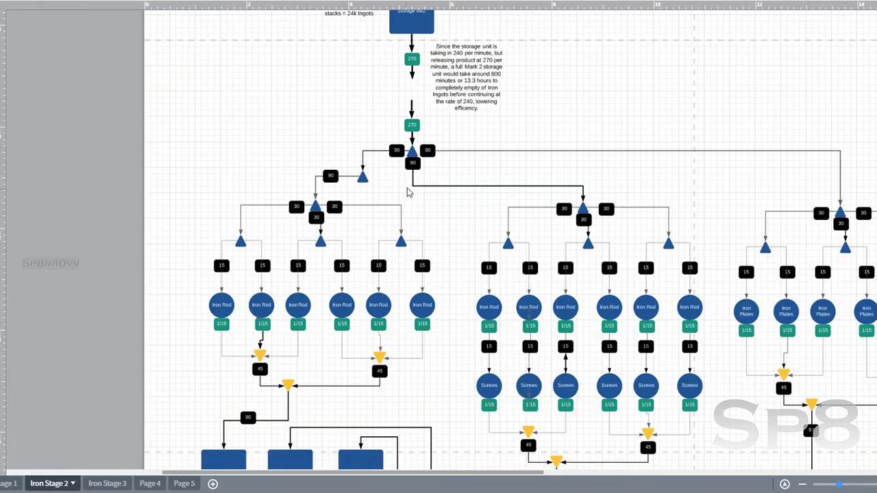
pyautogui.scroll(5, 405, 185)
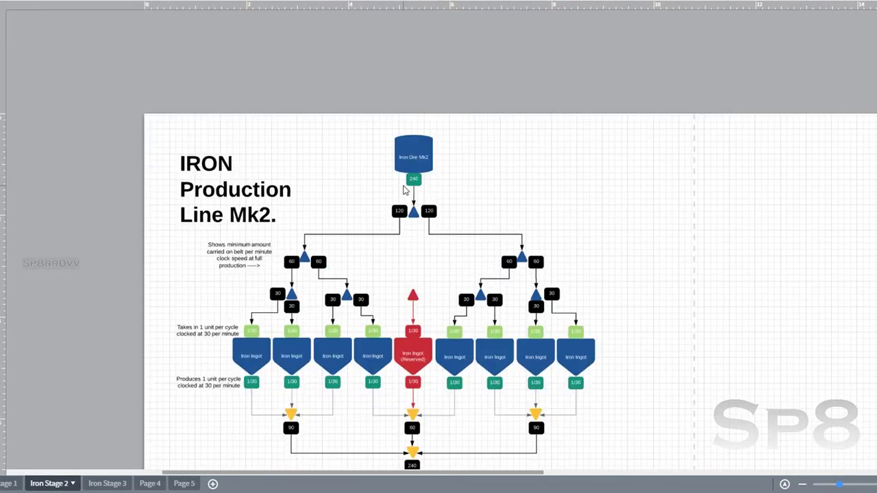
pyautogui.scroll(-2, 405, 189)
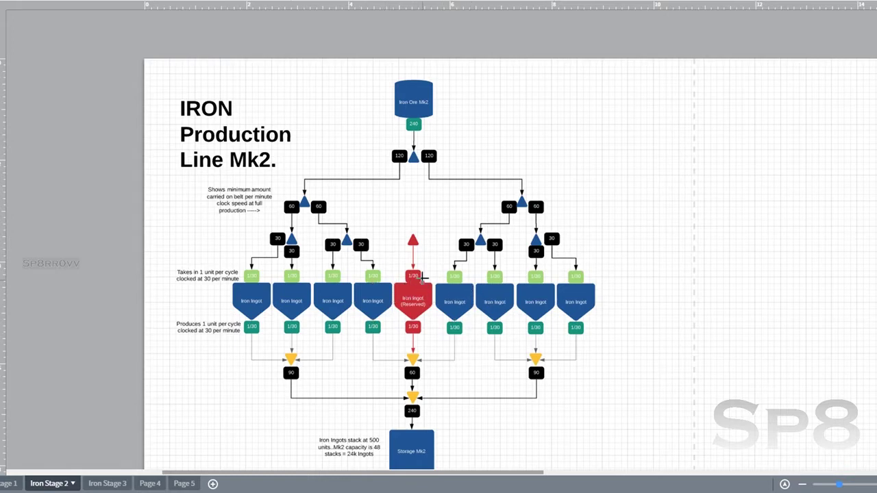
pyautogui.scroll(-1, 422, 276)
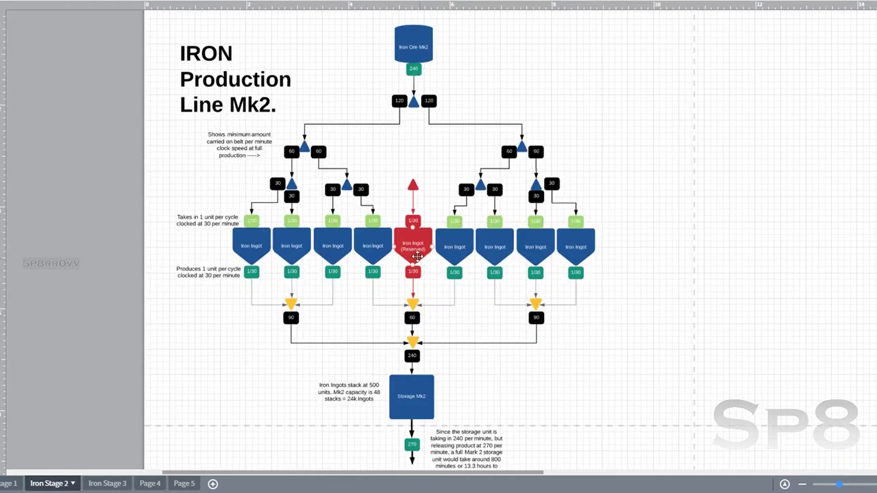
pyautogui.scroll(-2, 416, 256)
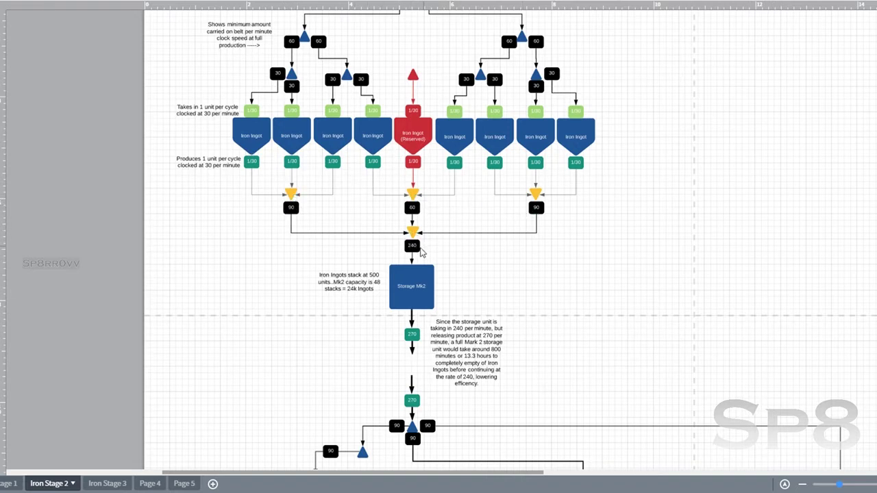
pyautogui.click(415, 272)
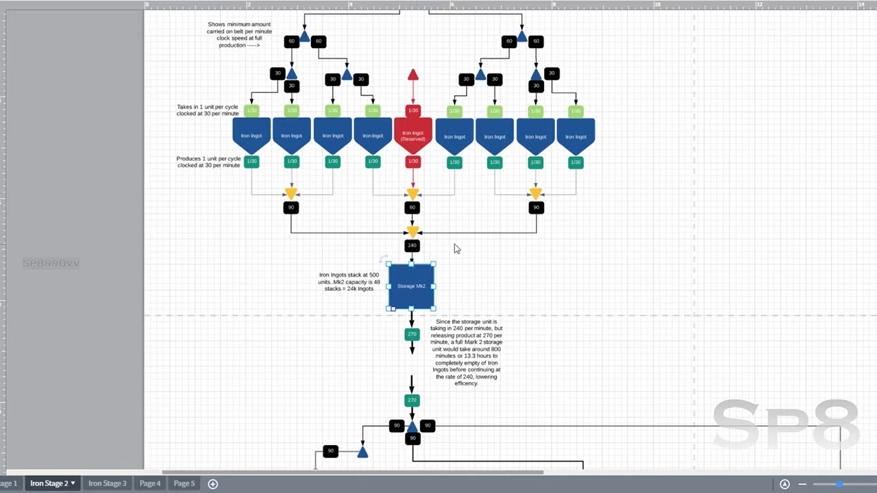
pyautogui.scroll(3, 452, 233)
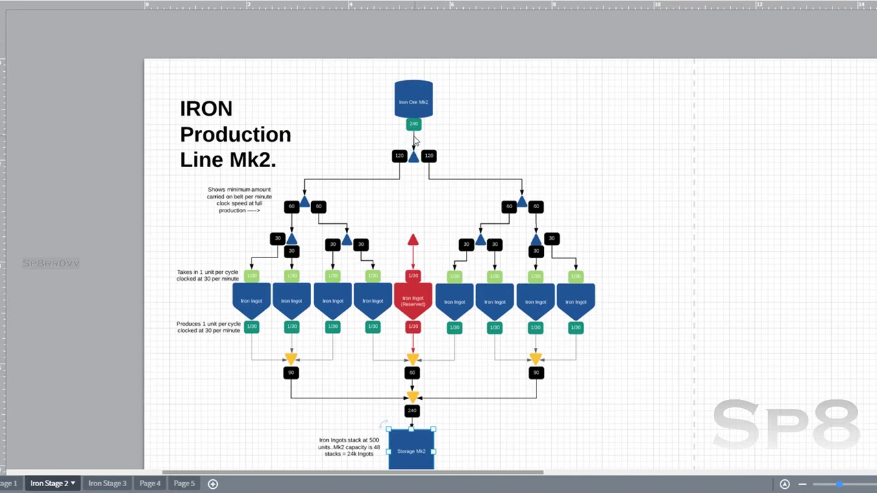
# - Examine the belt rates entering and leaving Storage Mk2 and the note about how long the storage takes to empty
pyautogui.scroll(3, 669, 242)
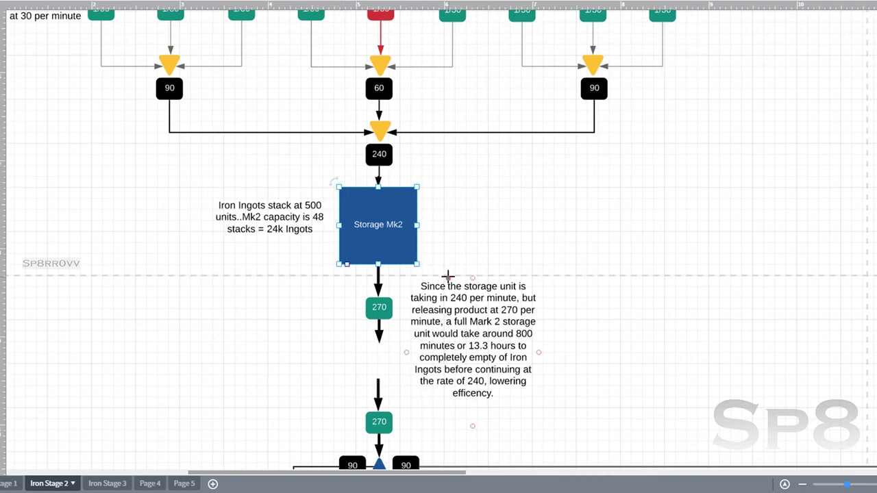
pyautogui.scroll(-1, 387, 138)
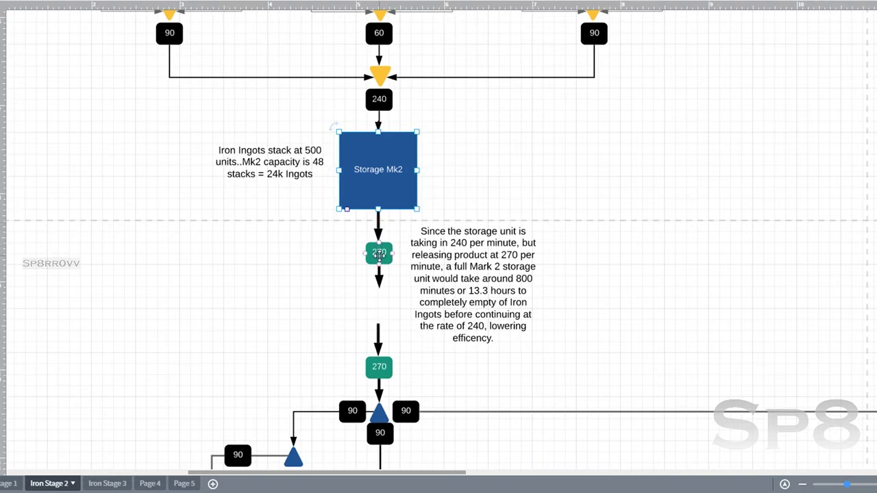
pyautogui.click(379, 253)
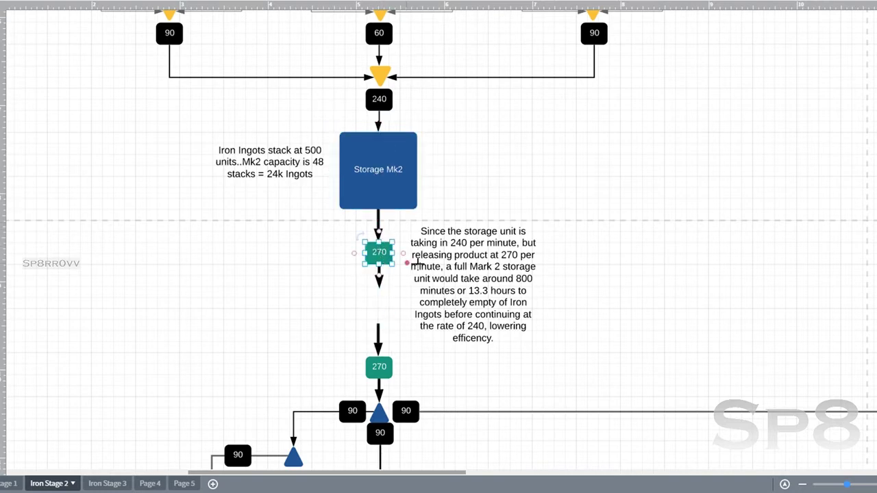
pyautogui.click(380, 102)
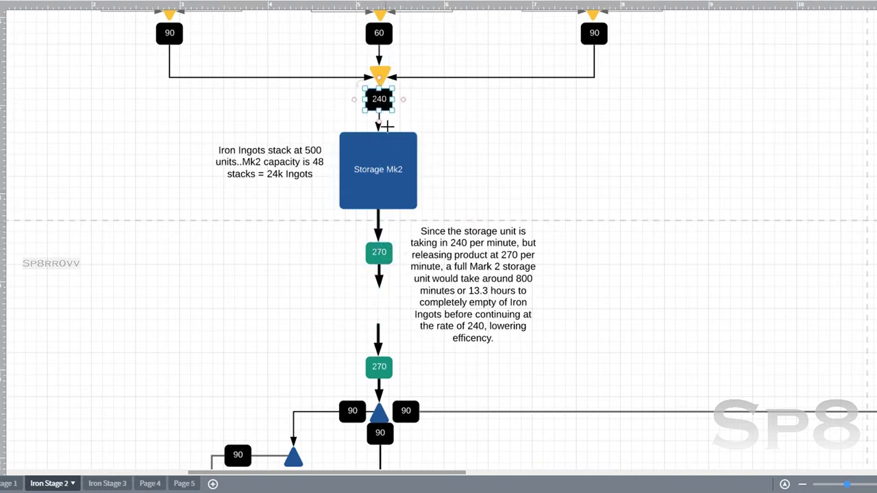
pyautogui.click(388, 253)
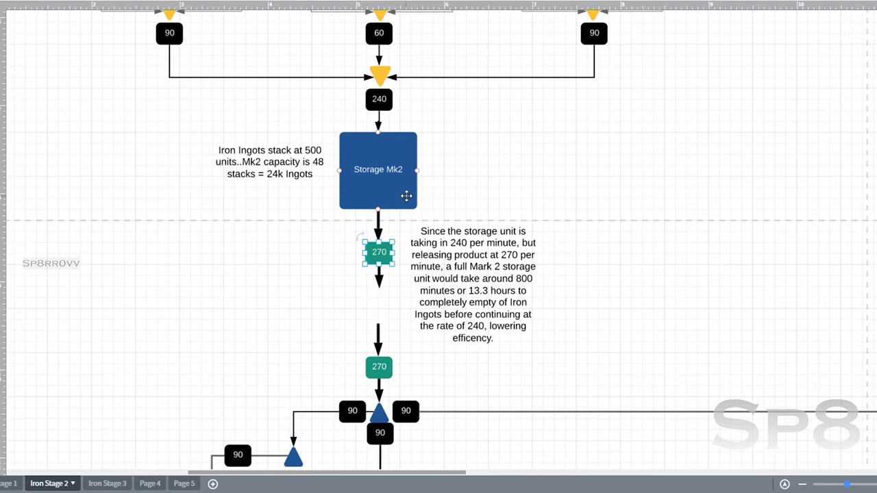
pyautogui.click(385, 105)
pyautogui.click(389, 259)
pyautogui.click(401, 276)
pyautogui.scroll(-2, 446, 222)
pyautogui.scroll(1, 402, 240)
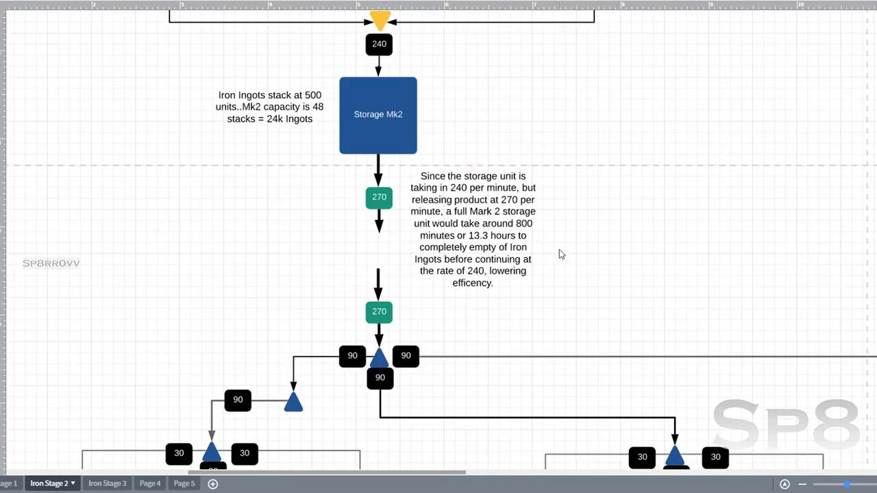
pyautogui.click(524, 224)
pyautogui.click(396, 102)
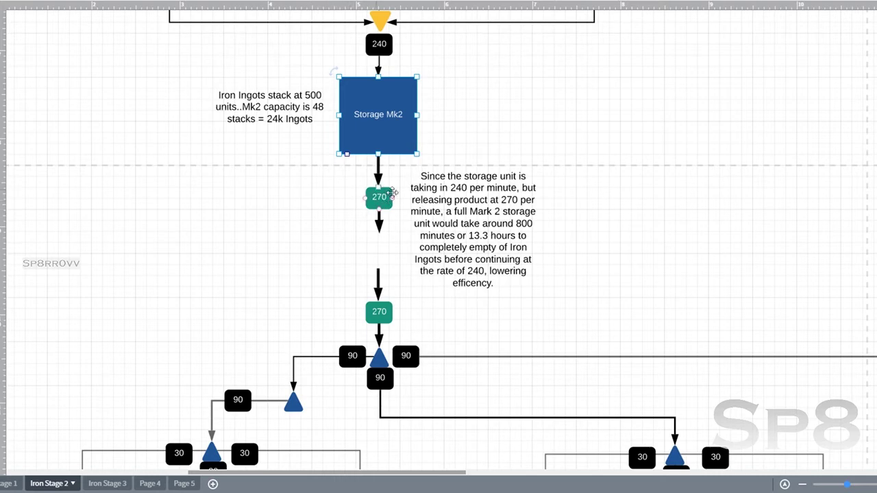
# - Remove the redundant splitter and its 90 label above the Iron Rod branch, linking the main splitter directly to the branch's three-way splitter
pyautogui.scroll(-2, 334, 235)
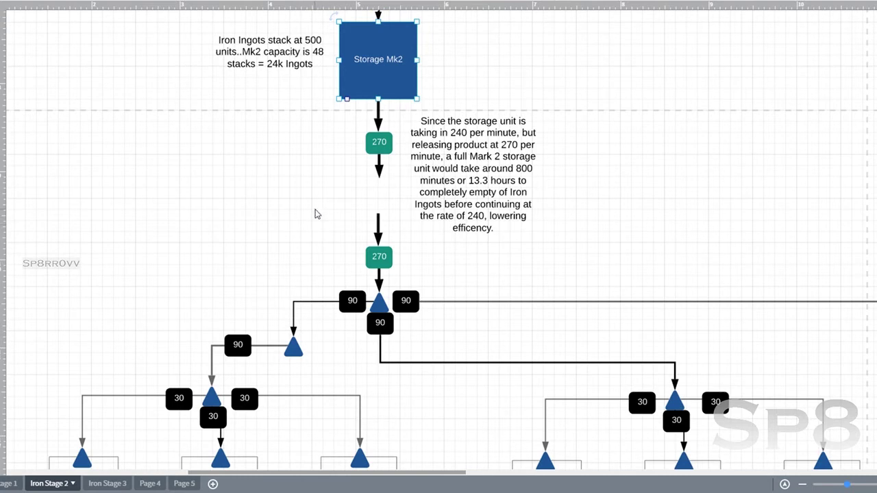
pyautogui.scroll(-3, 375, 189)
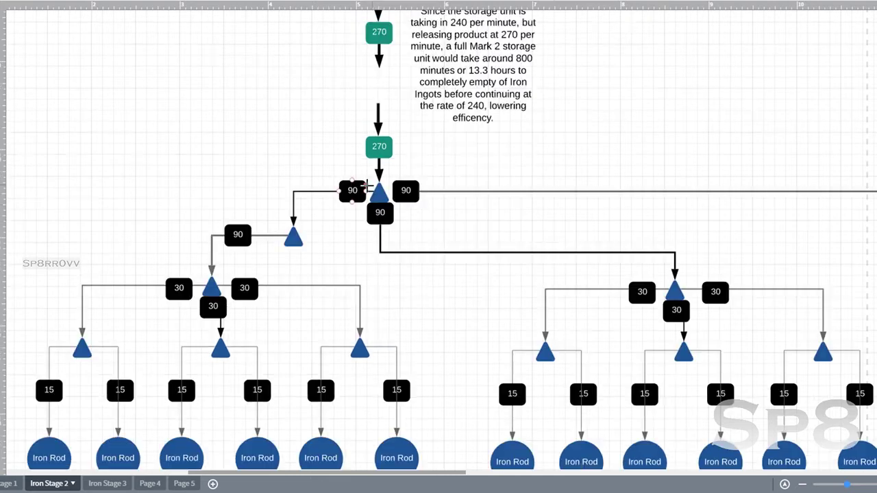
pyautogui.scroll(-2, 380, 147)
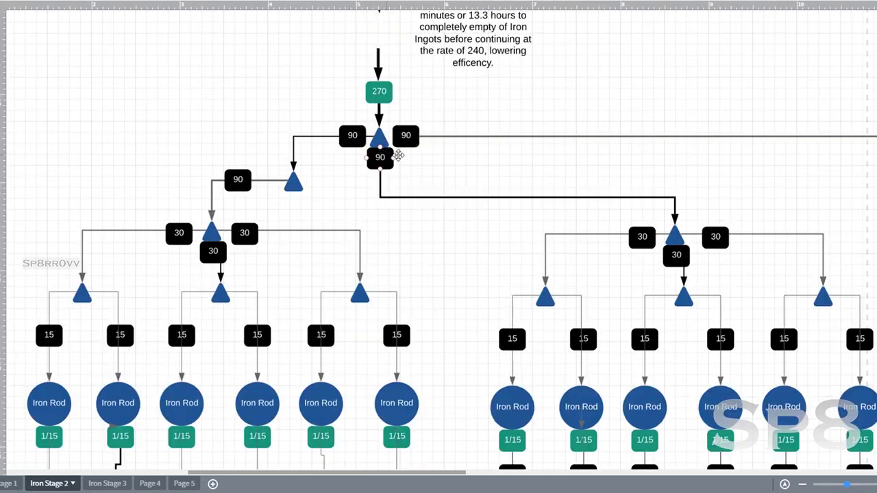
pyautogui.scroll(-2, 423, 163)
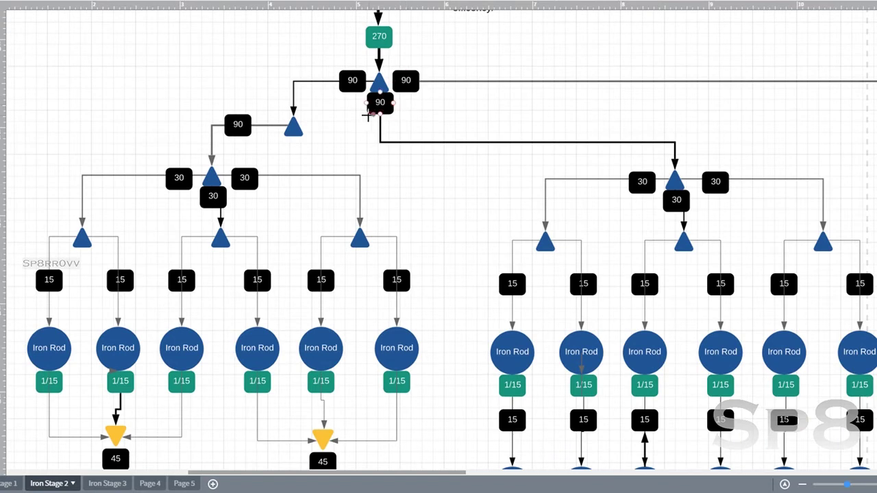
pyautogui.click(293, 126)
pyautogui.press('Delete')
# - Examine the Iron Rod branch down to the Rods storage and the neighbouring branch of Iron Rod and Screws machines
pyautogui.scroll(-2, 287, 123)
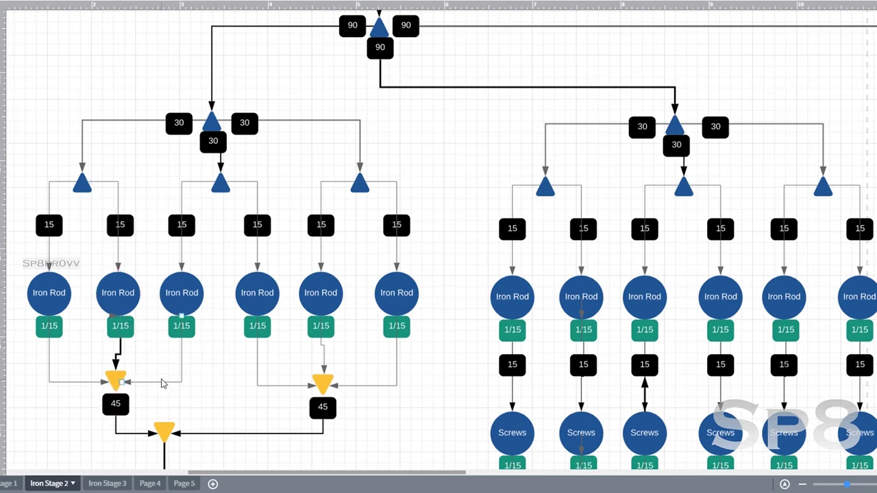
pyautogui.scroll(-2, 194, 371)
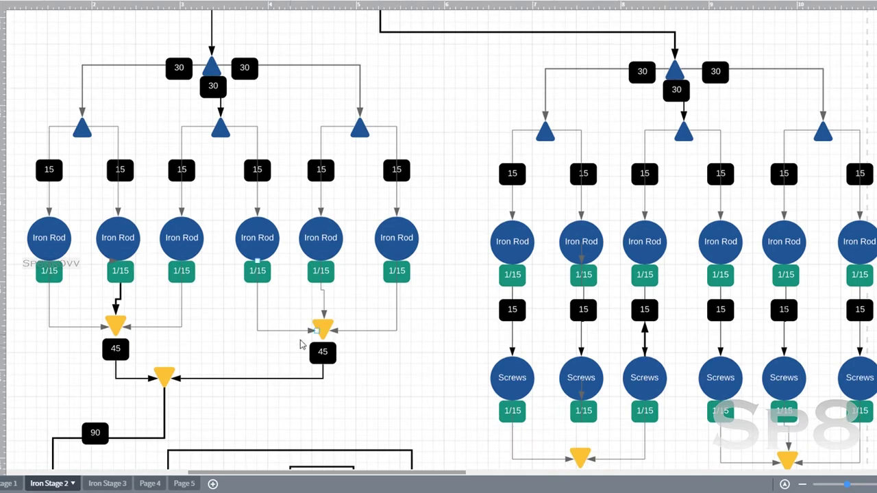
pyautogui.scroll(-2, 182, 364)
pyautogui.scroll(-4, 77, 383)
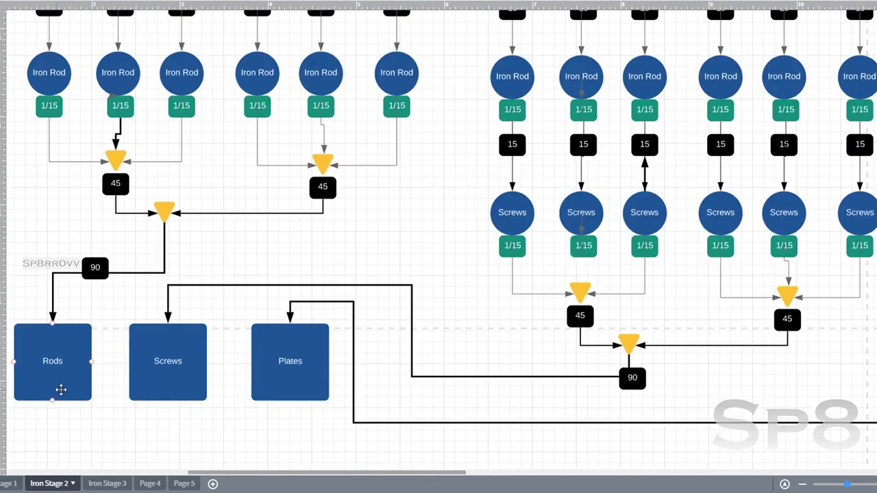
pyautogui.click(313, 340)
pyautogui.scroll(1, 531, 251)
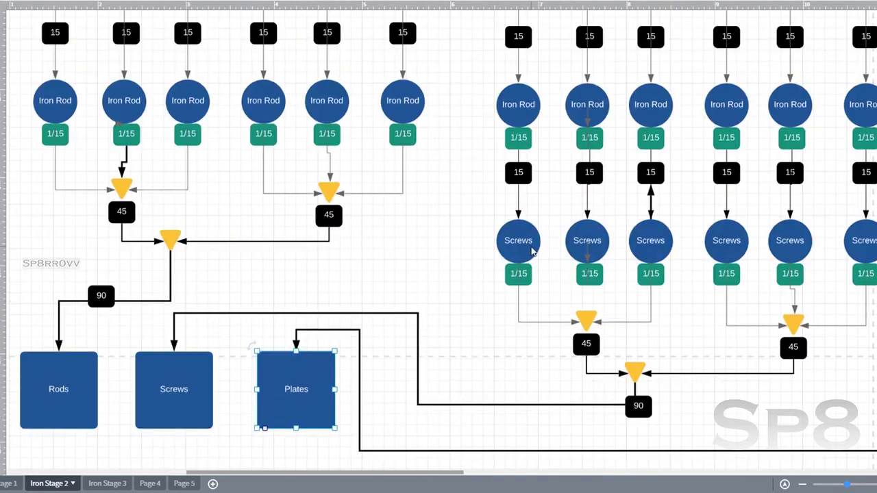
pyautogui.scroll(2, 532, 251)
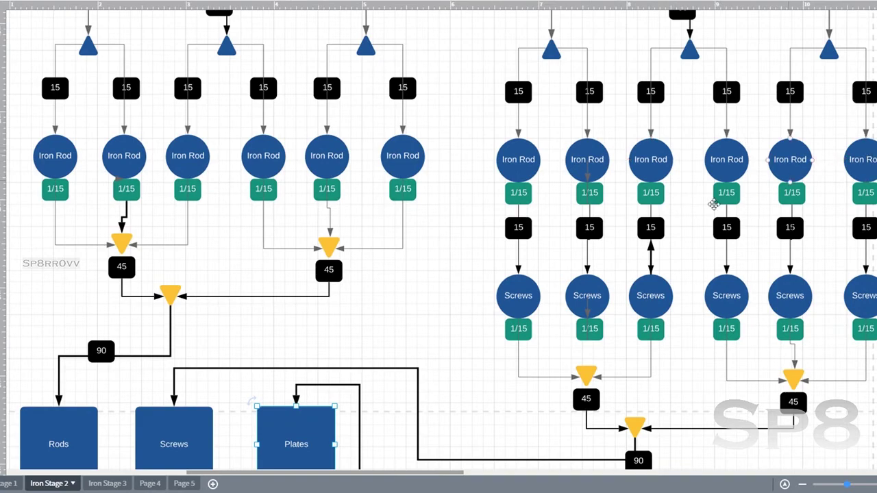
pyautogui.scroll(-4, 698, 369)
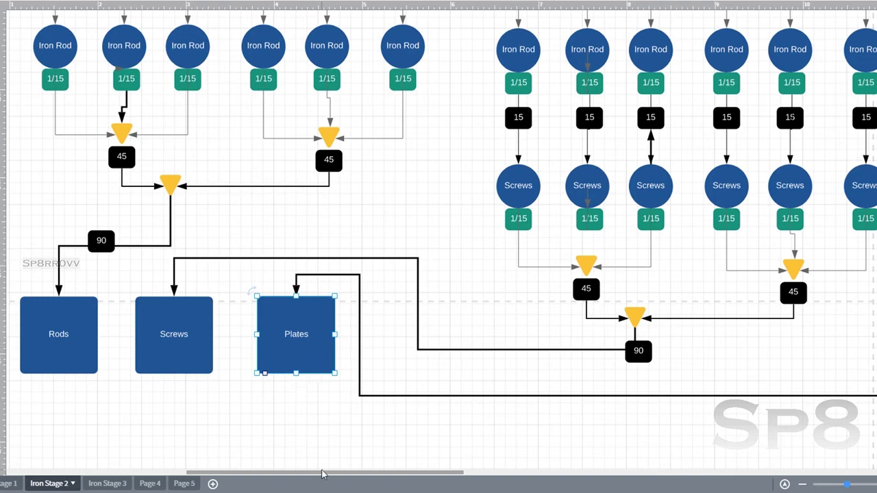
# - Examine the Iron Plates branch back up to the main splitter, Storage Mk2 and the reserved Iron Ingot smelter
pyautogui.moveTo(322, 474); pyautogui.dragTo(437, 442)
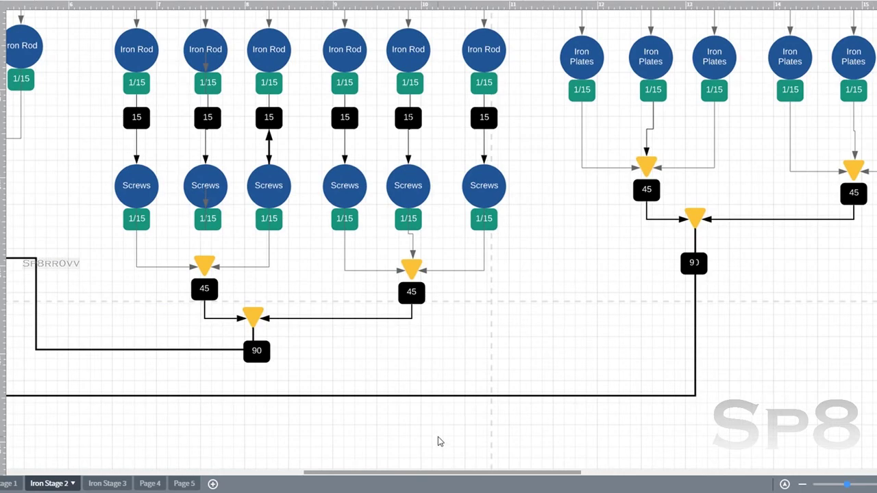
pyautogui.scroll(5, 476, 279)
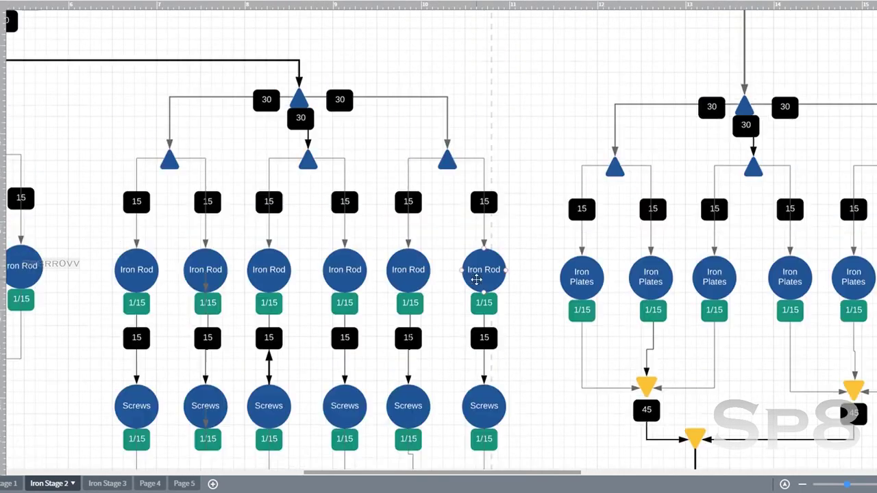
pyautogui.scroll(6, 476, 279)
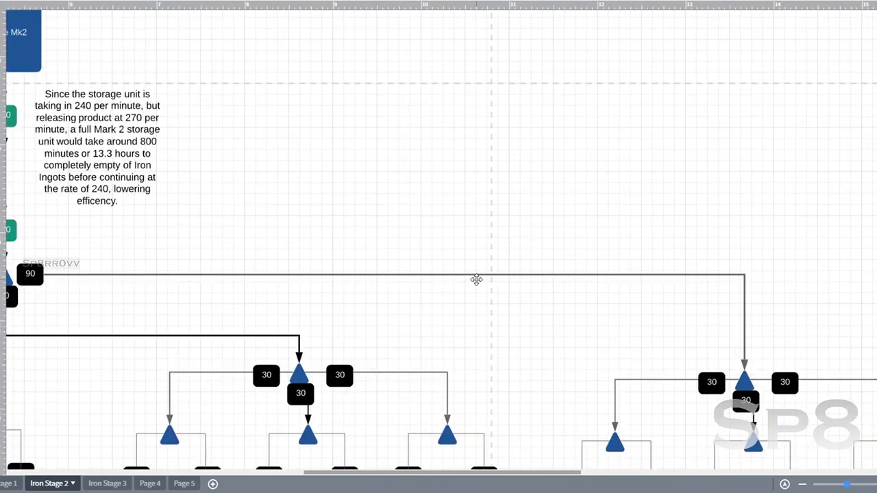
pyautogui.scroll(1, 476, 278)
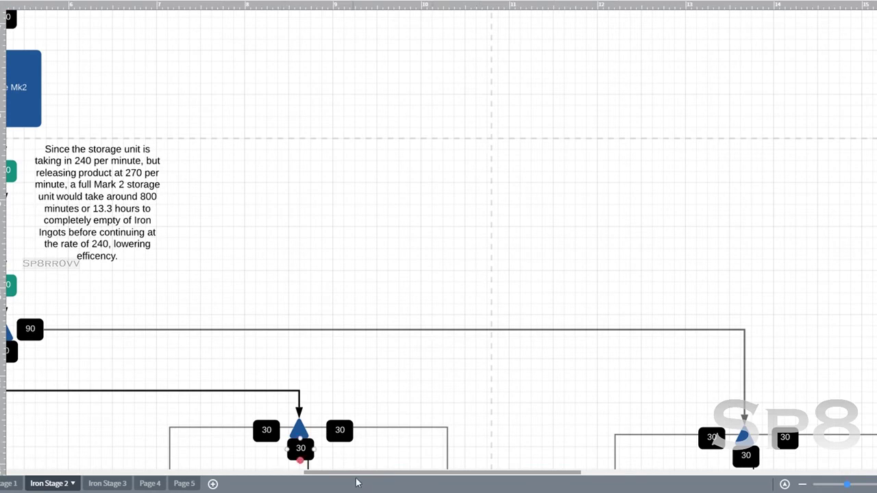
pyautogui.moveTo(362, 478); pyautogui.dragTo(274, 478)
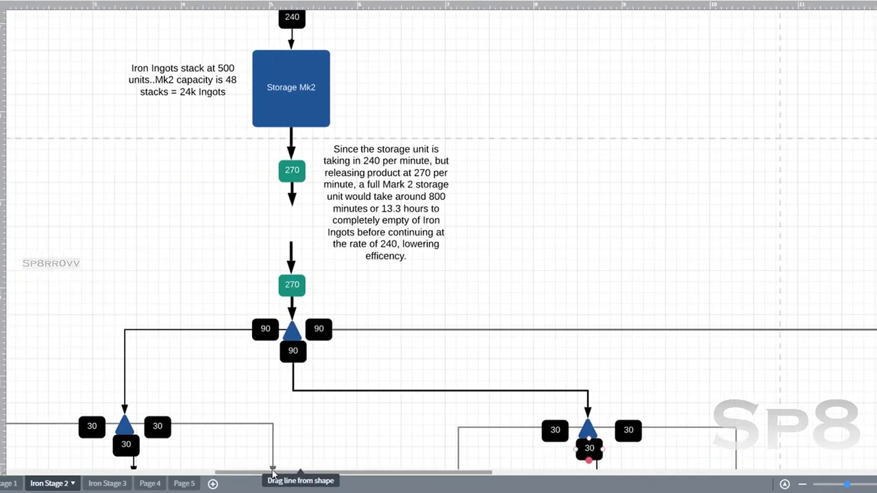
pyautogui.scroll(5, 522, 229)
pyautogui.click(301, 120)
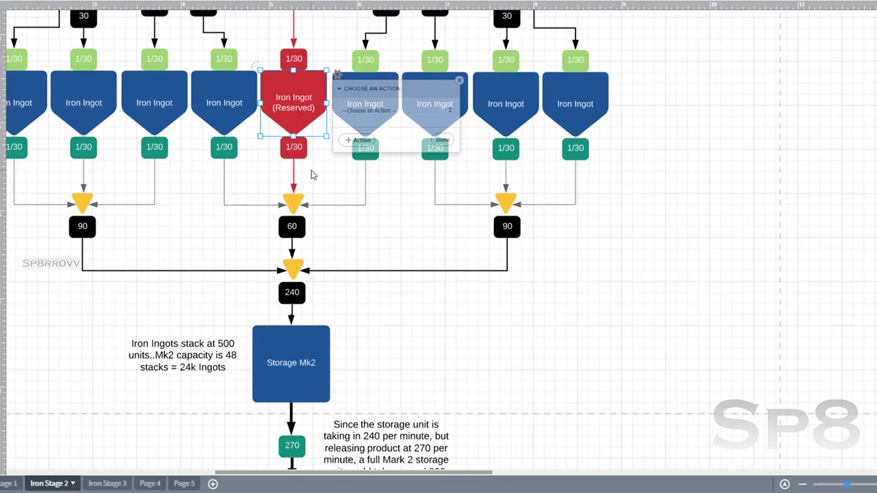
# - Open the Iron Stage 3 page and survey it from the rod, screw and plate branches up to the title
pyautogui.click(107, 484)
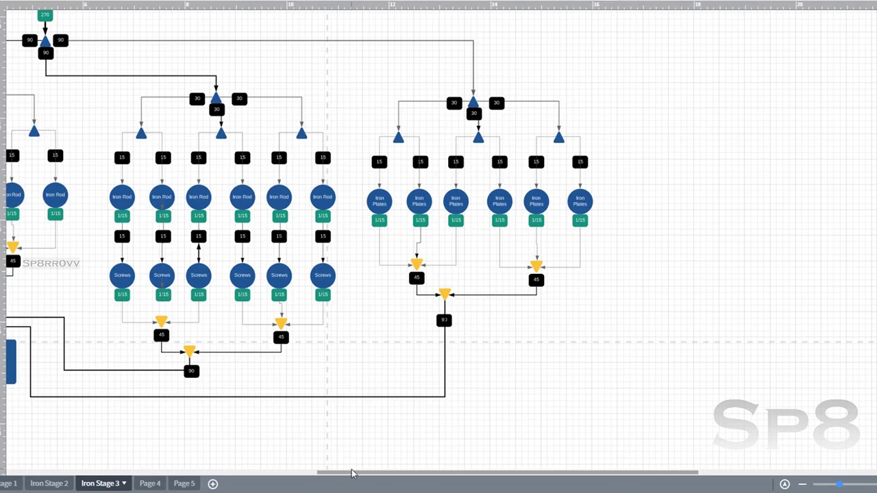
pyautogui.moveTo(352, 472); pyautogui.dragTo(247, 464)
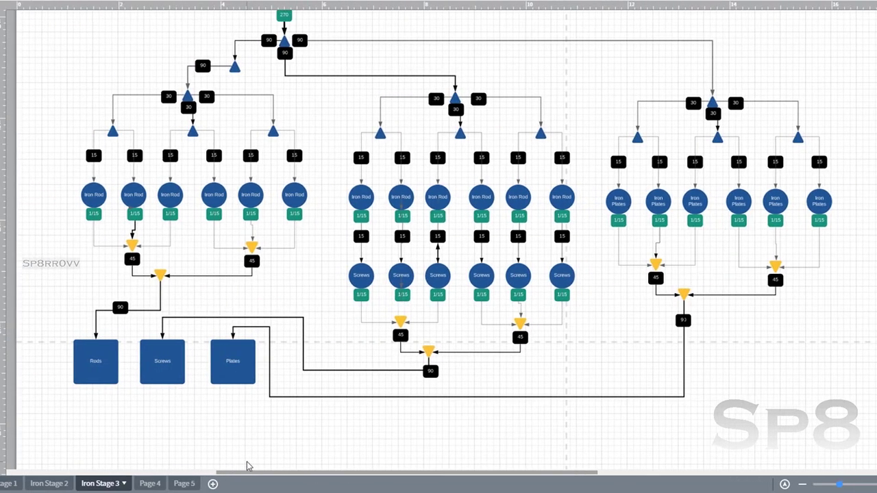
pyautogui.scroll(2, 395, 222)
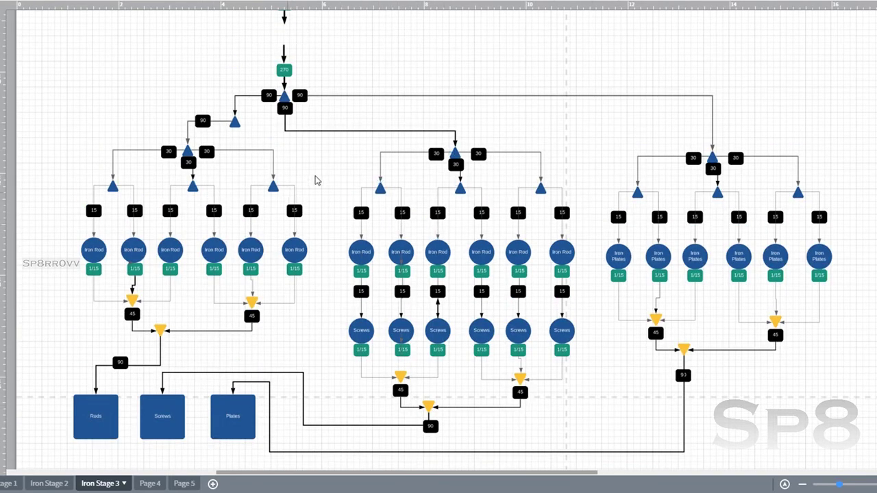
pyautogui.scroll(10, 315, 179)
pyautogui.scroll(10, 316, 179)
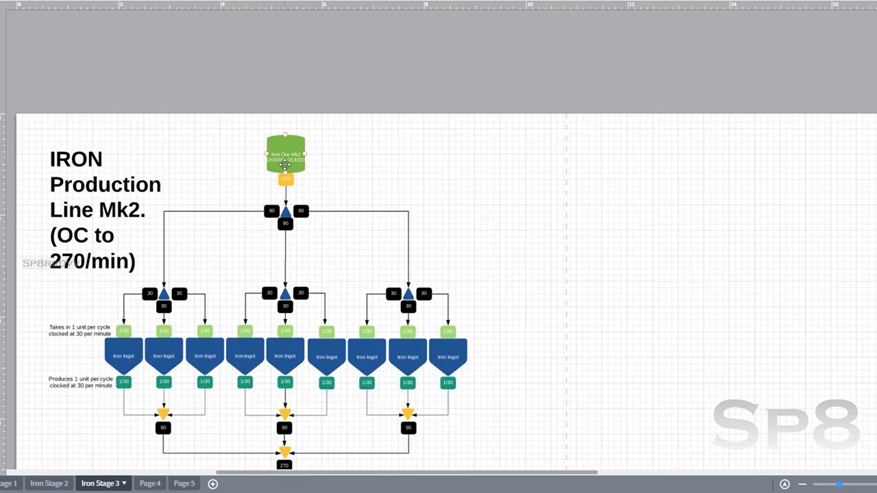
# - Examine the overclocked Iron Ore Mk2 node, its output rate label and the row of Iron Ingot smelters it feeds
pyautogui.click(284, 164)
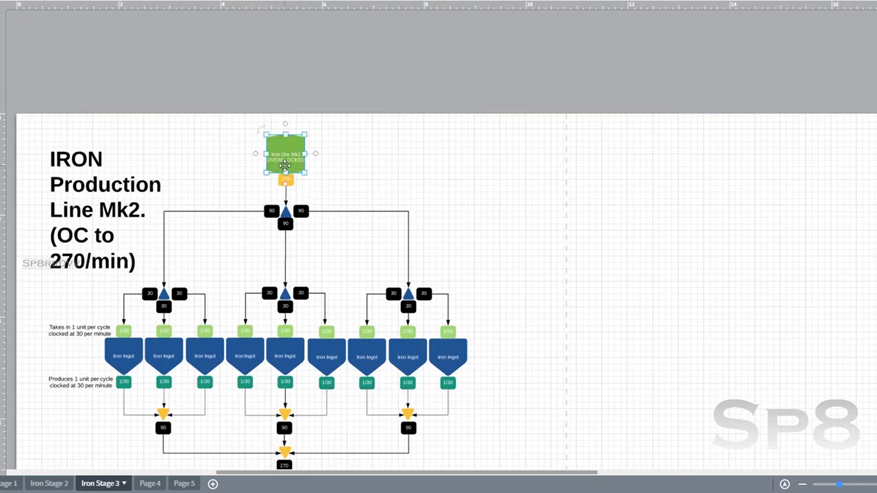
pyautogui.click(337, 176)
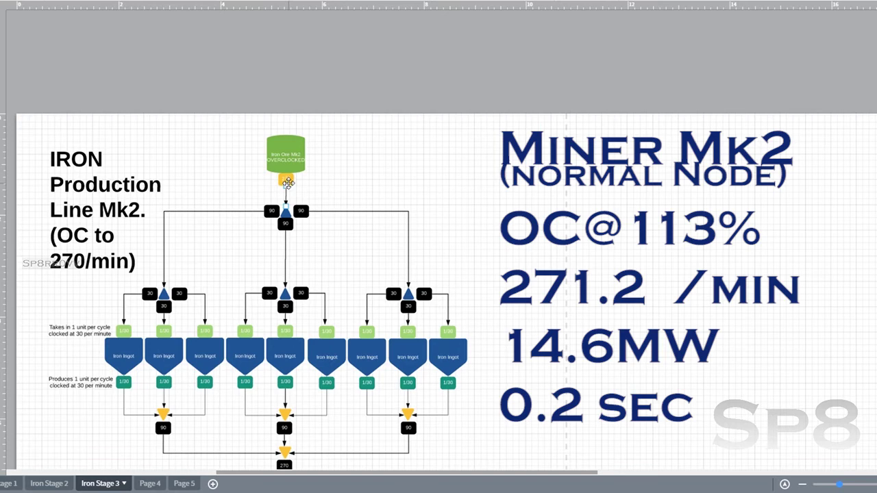
pyautogui.click(286, 179)
pyautogui.scroll(-2, 326, 185)
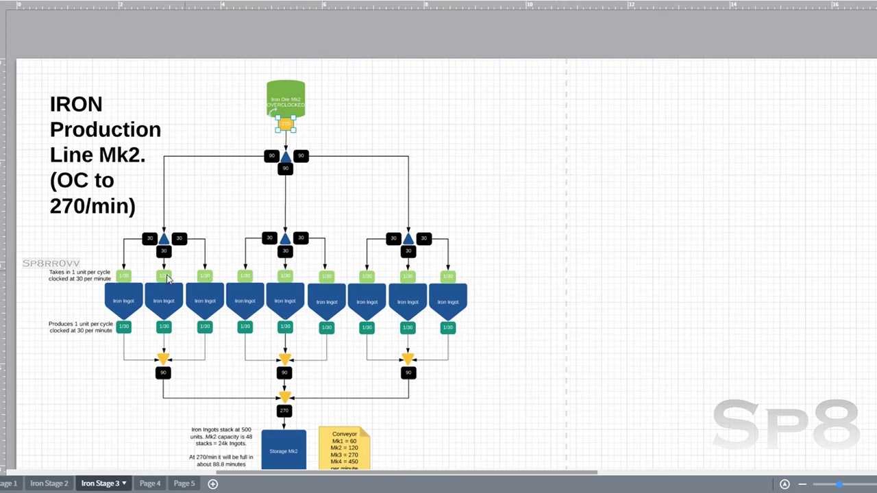
pyautogui.moveTo(482, 300); pyautogui.dragTo(159, 274)
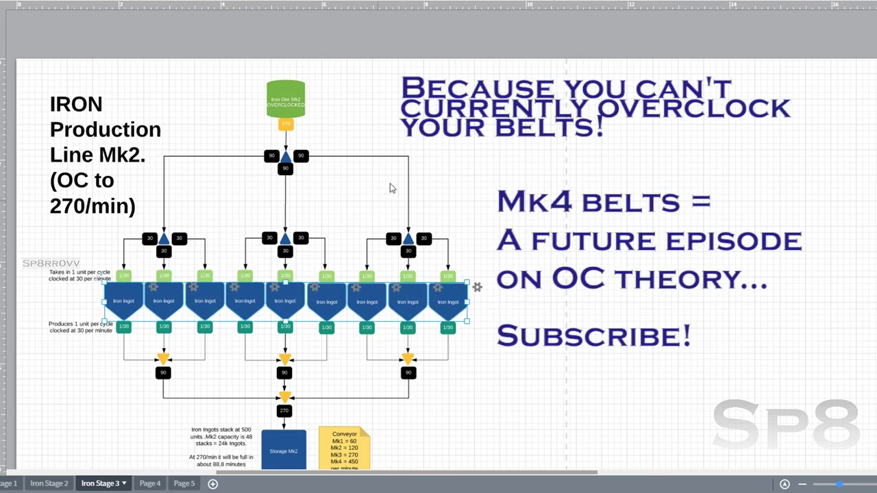
pyautogui.click(403, 110)
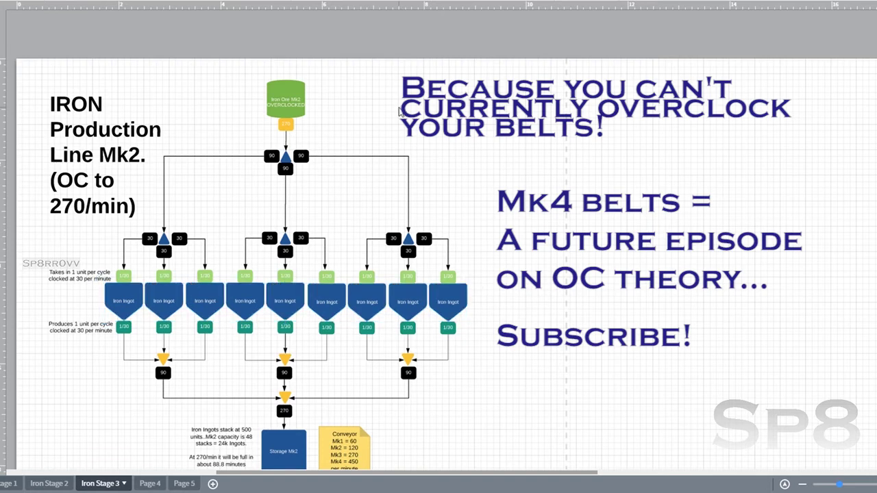
# - Examine the Stage 3 line from the ore node through the ingot mergers and Storage Mk2 to the rod, screw and plate branches
pyautogui.scroll(-2, 399, 109)
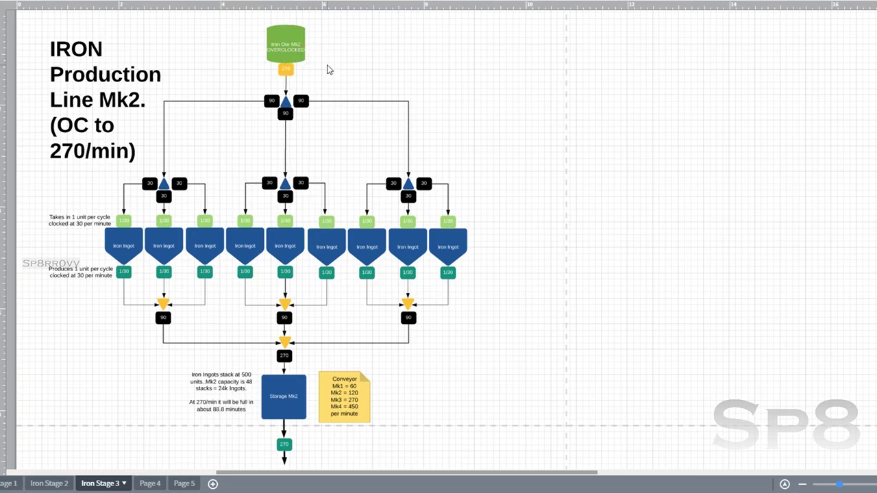
pyautogui.scroll(-3, 383, 74)
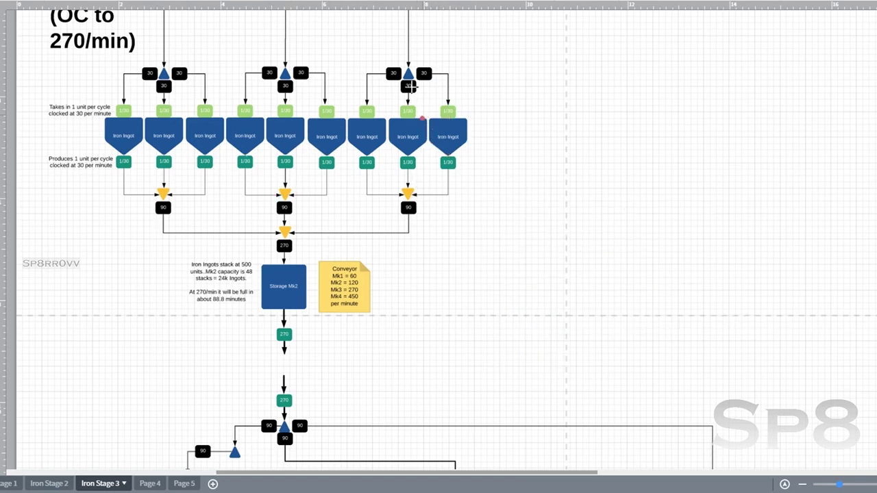
pyautogui.scroll(-2, 485, 181)
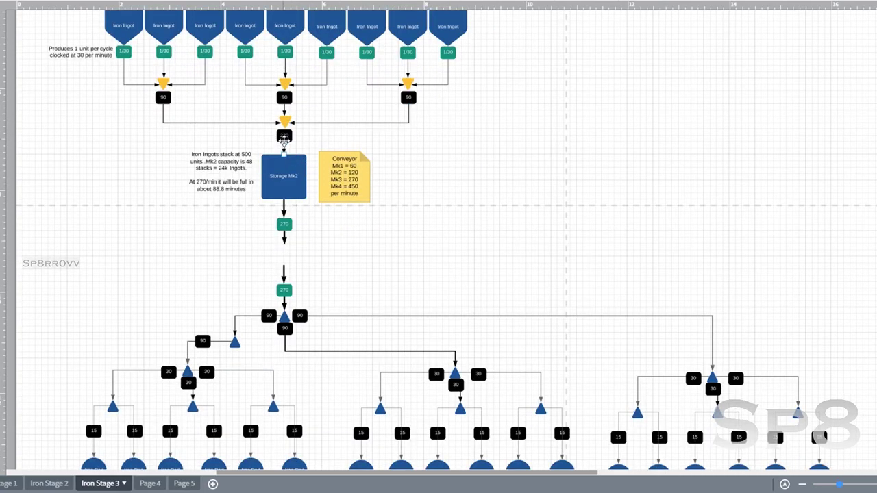
pyautogui.scroll(-3, 387, 174)
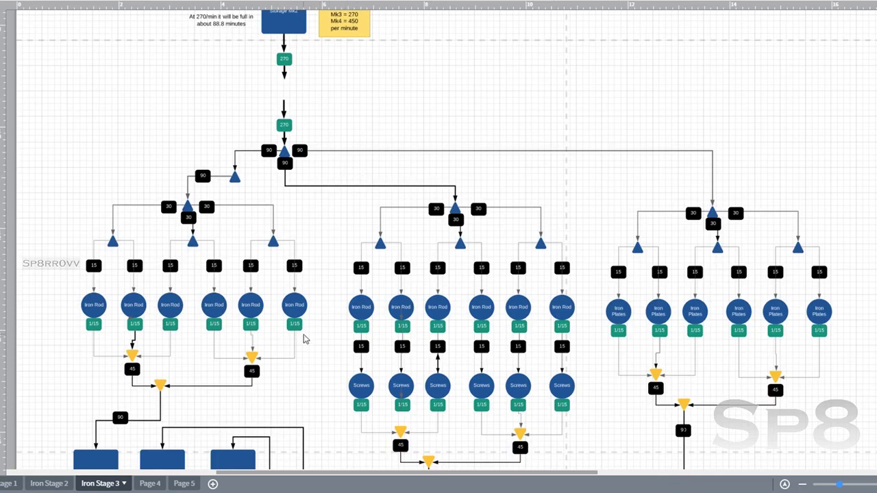
pyautogui.scroll(-3, 298, 297)
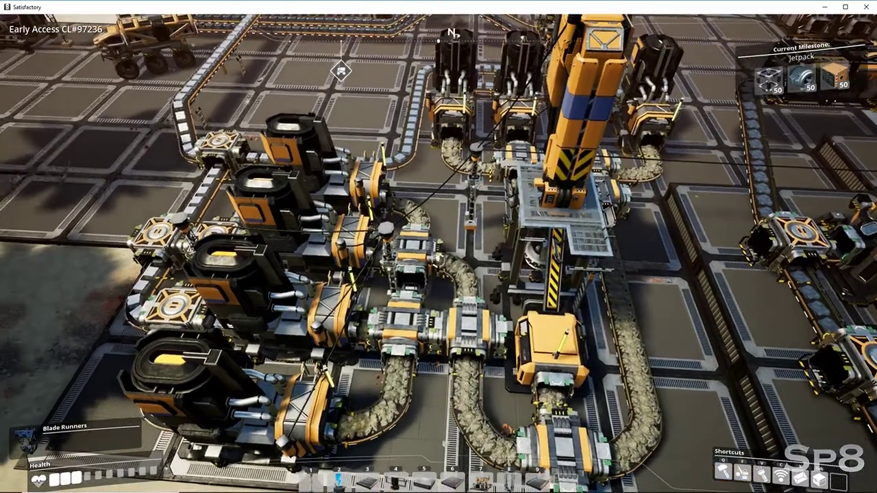
# - Switch to Satisfactory and inspect the Miner Mk.2 extractor's Iron Ore output rate and clockspeed
pyautogui.press('w')
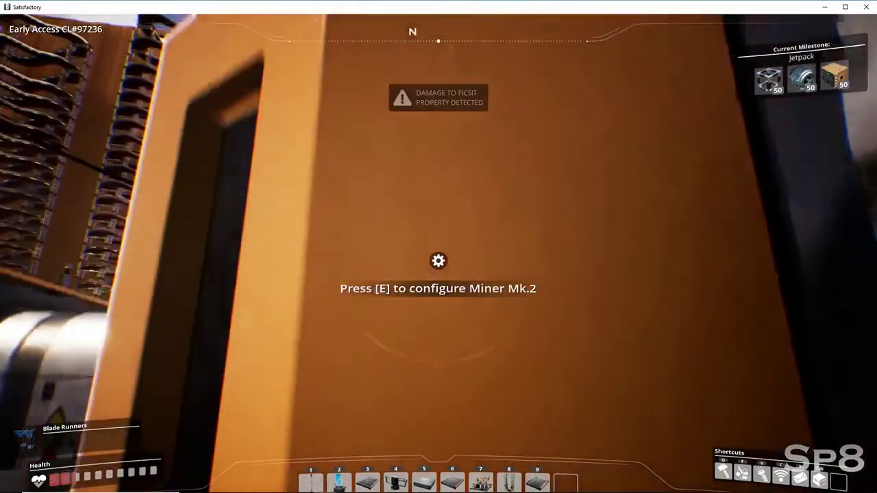
pyautogui.press('e')
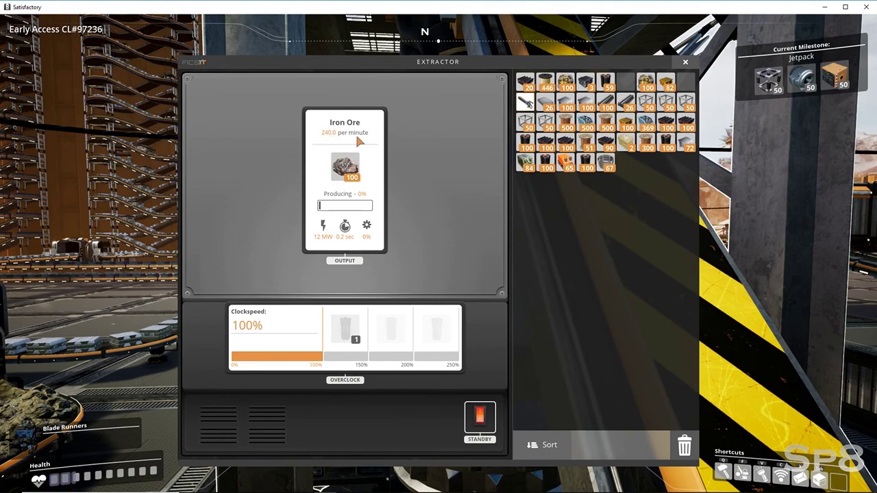
pyautogui.press('Escape')
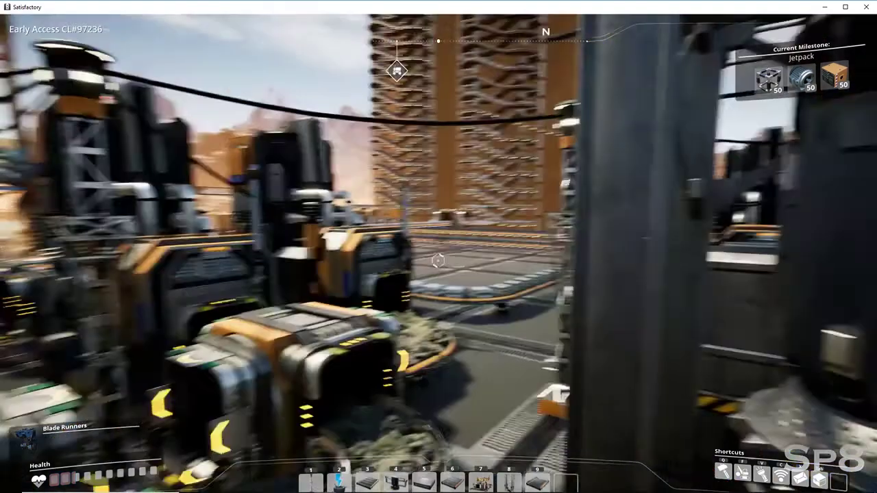
pyautogui.press('w')
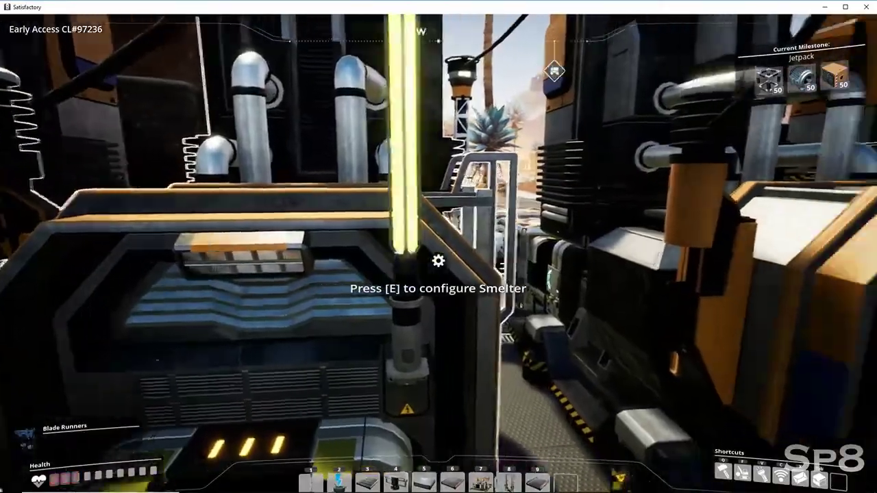
pyautogui.press('w')
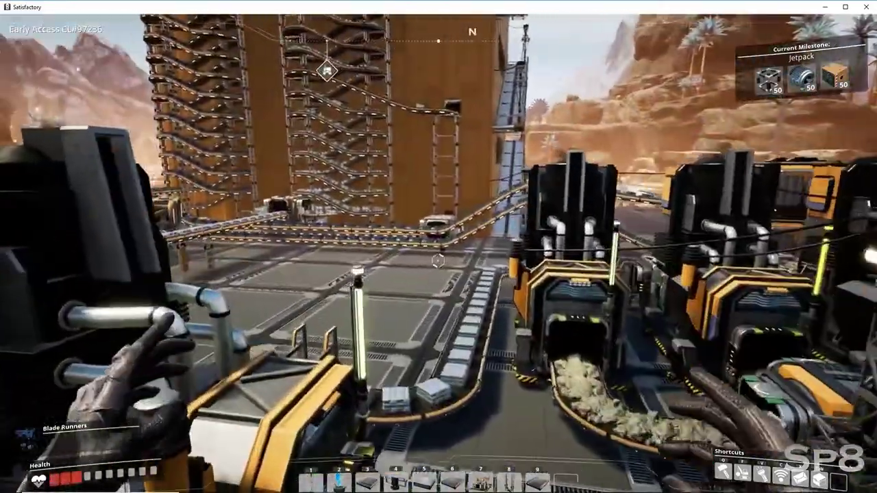
pyautogui.press('w')
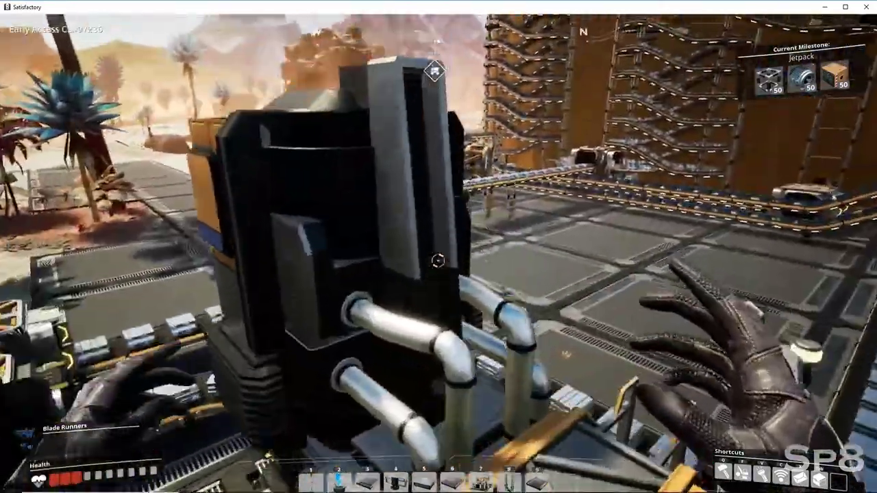
pyautogui.press('w')
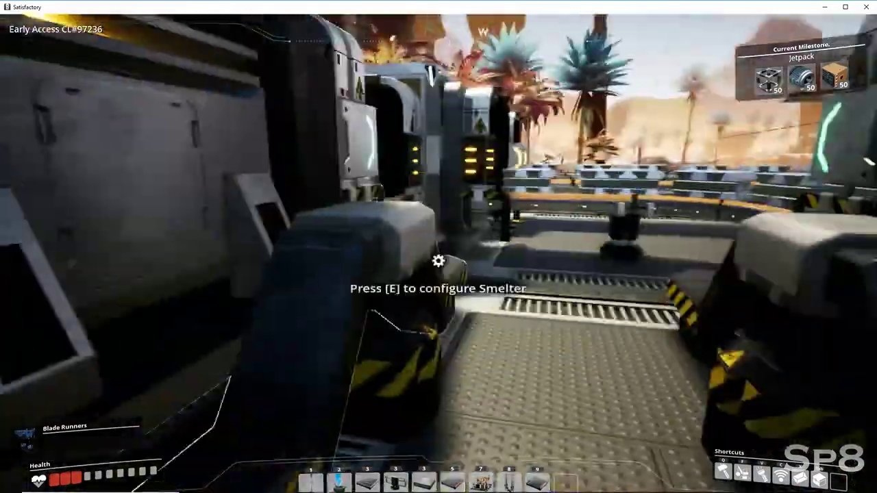
pyautogui.press('w')
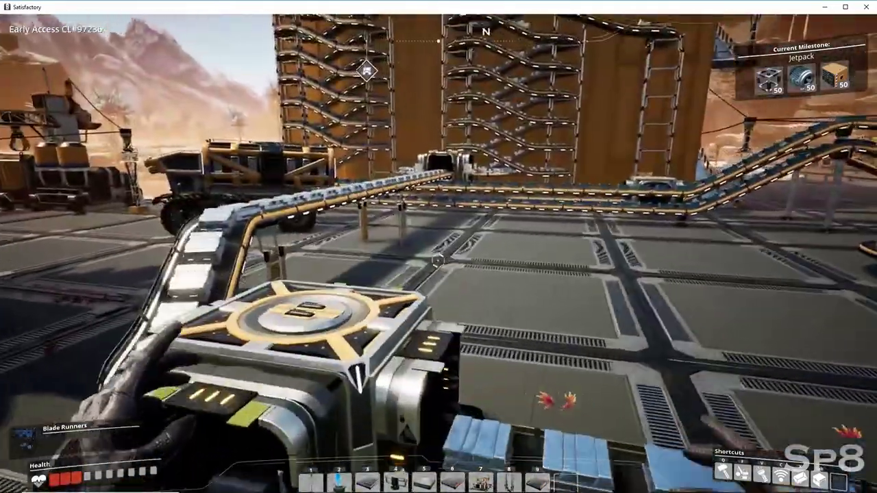
pyautogui.press('w')
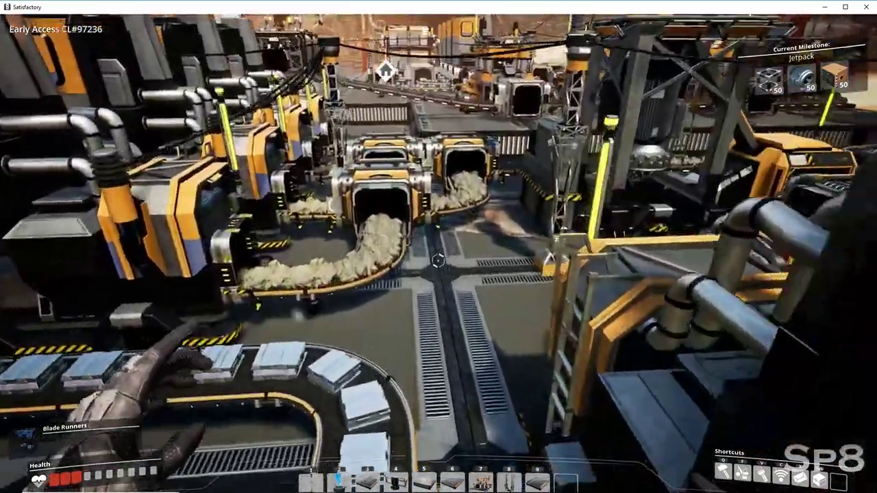
pyautogui.press('w')
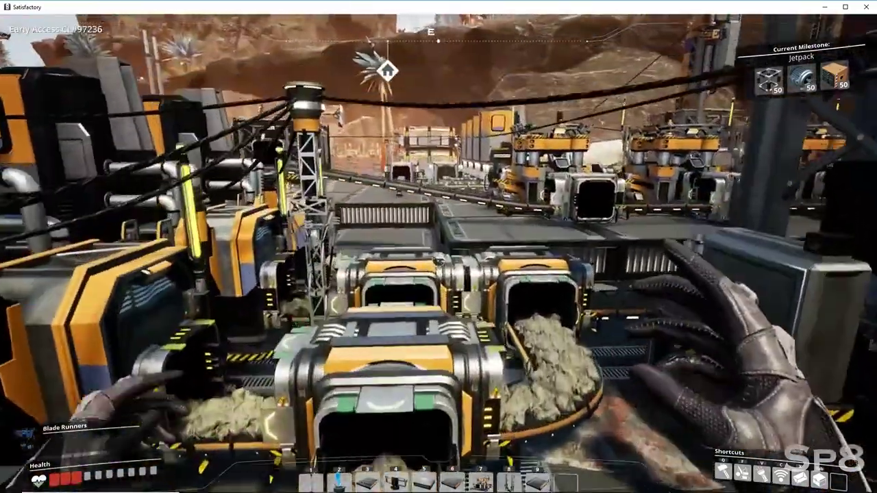